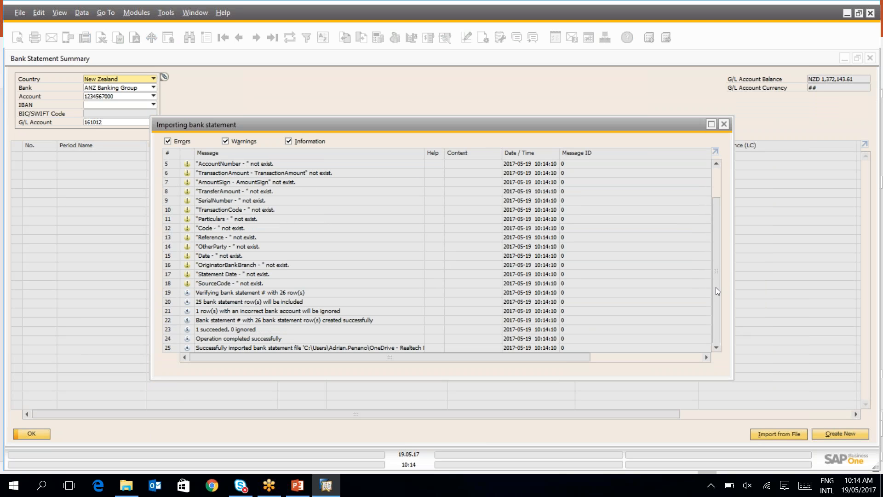
- Close the import log, open the draft bank statement dated 02.03.17 and delete its OPENING BALANCE row
{"action": "left_click", "coordinate": [724, 125]}
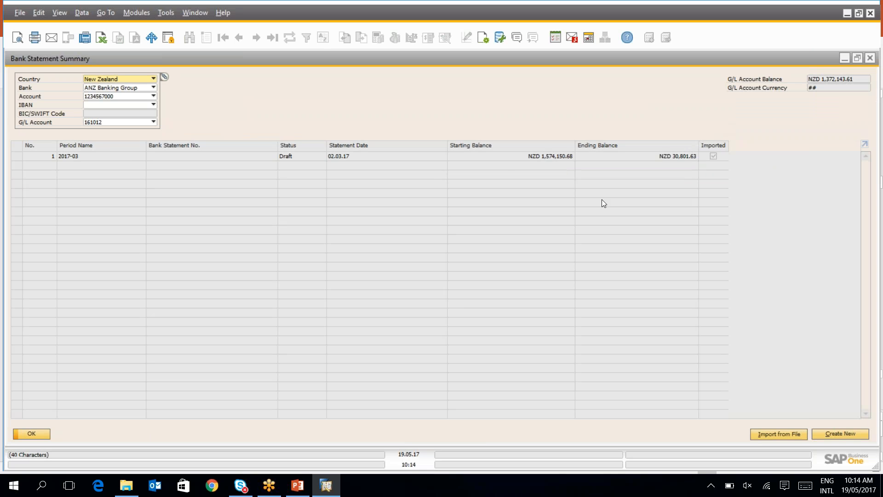
{"action": "double_click", "coordinate": [469, 156]}
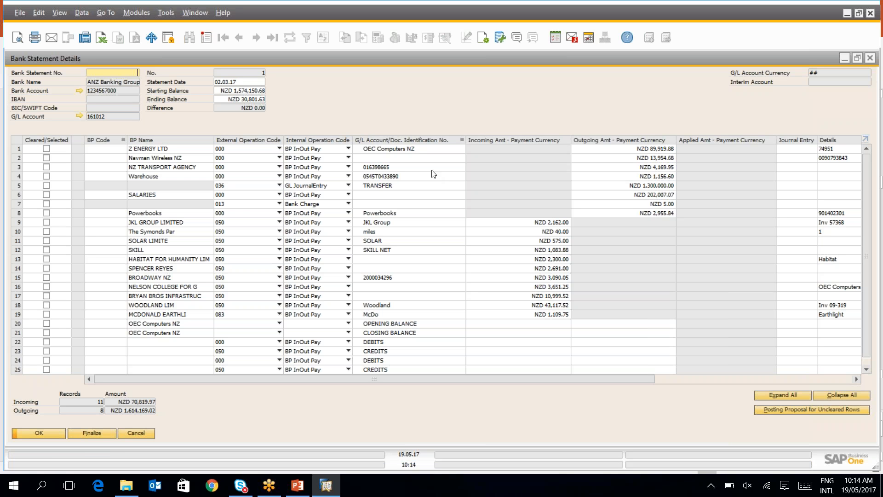
{"action": "left_click", "coordinate": [20, 324]}
{"action": "right_click", "coordinate": [164, 322]}
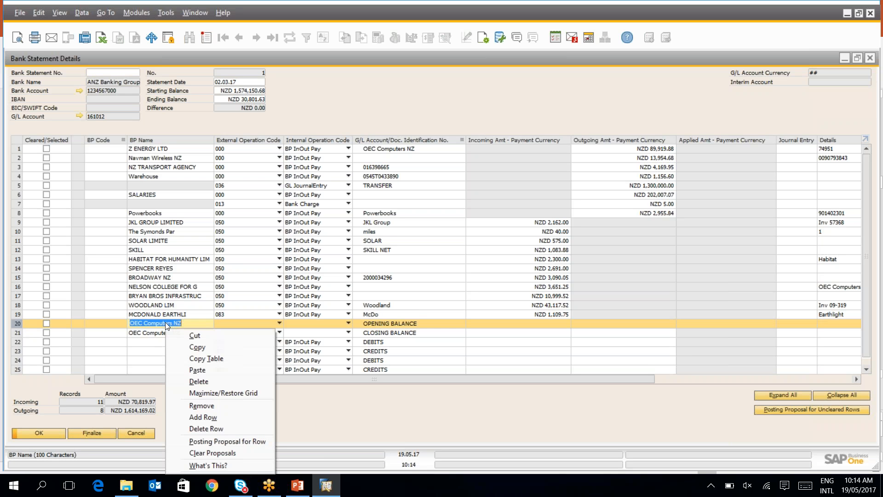
{"action": "left_click", "coordinate": [222, 428]}
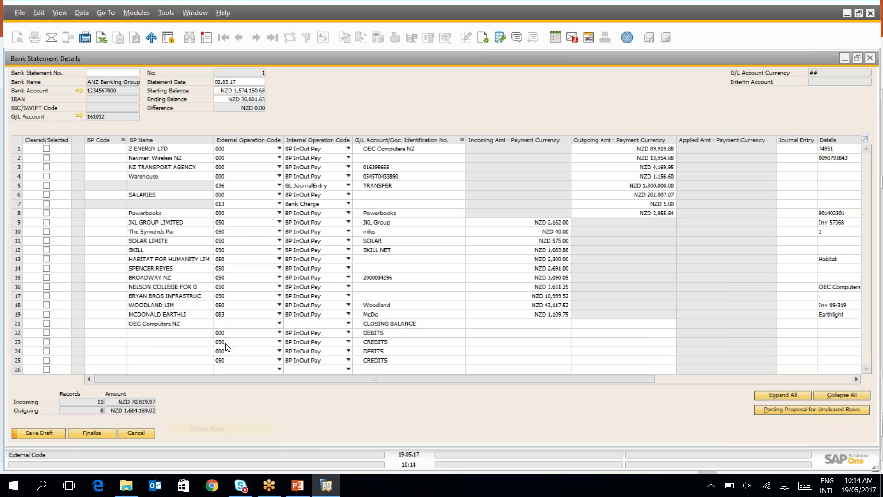
- Delete the CLOSING BALANCE row and all DEBITS and CREDITS summary rows, and save the statement as a draft
{"action": "right_click", "coordinate": [195, 323]}
{"action": "left_click", "coordinate": [233, 274]}
{"action": "right_click", "coordinate": [196, 325]}
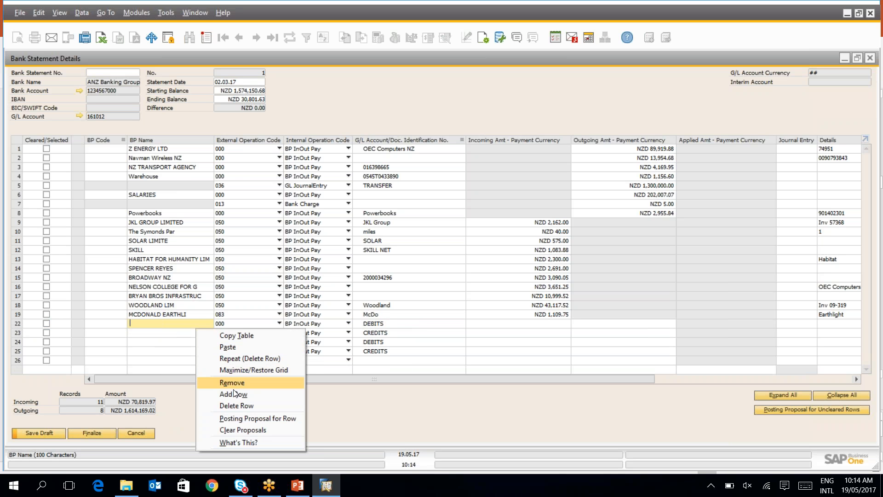
{"action": "left_click", "coordinate": [237, 404]}
{"action": "right_click", "coordinate": [193, 324]}
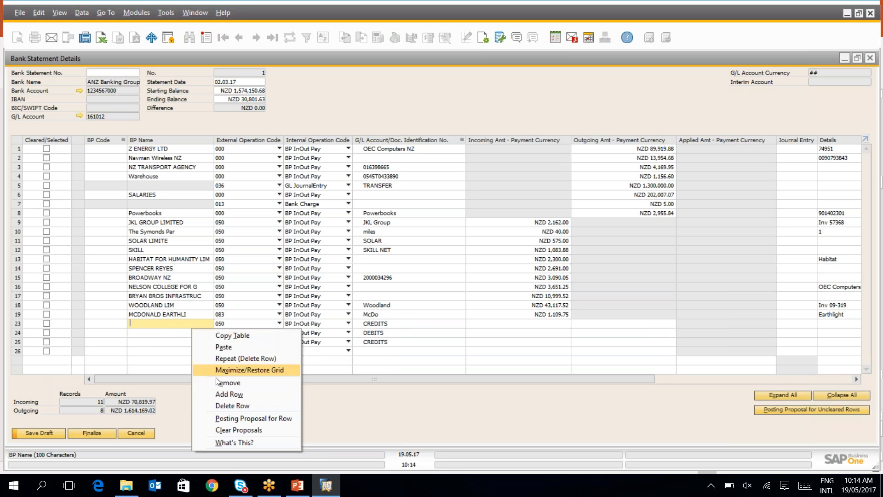
{"action": "left_click", "coordinate": [233, 406]}
{"action": "right_click", "coordinate": [198, 325]}
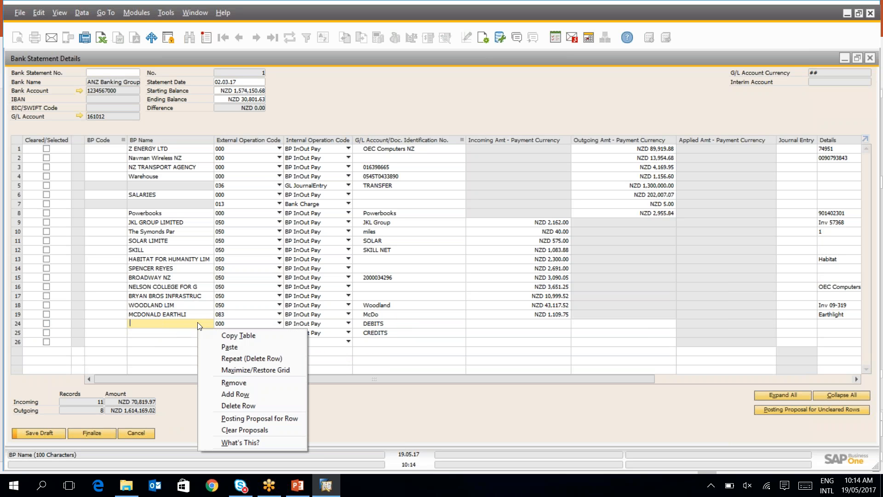
{"action": "left_click", "coordinate": [230, 405]}
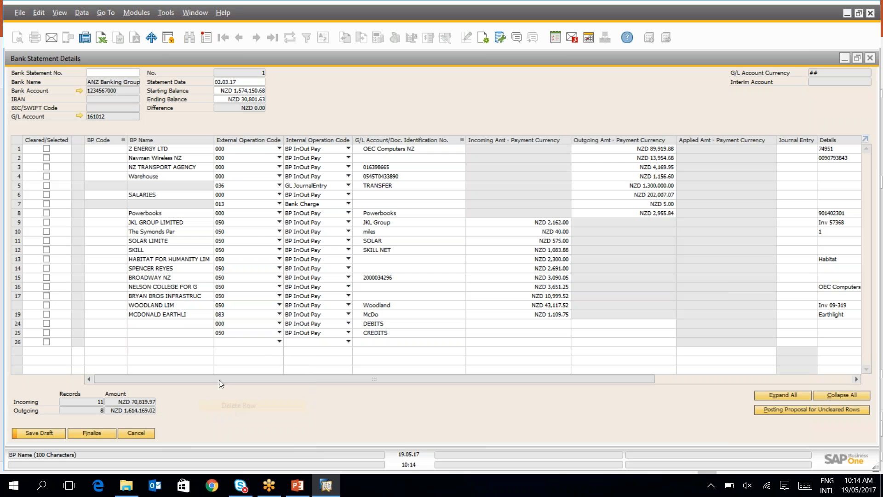
{"action": "right_click", "coordinate": [183, 327]}
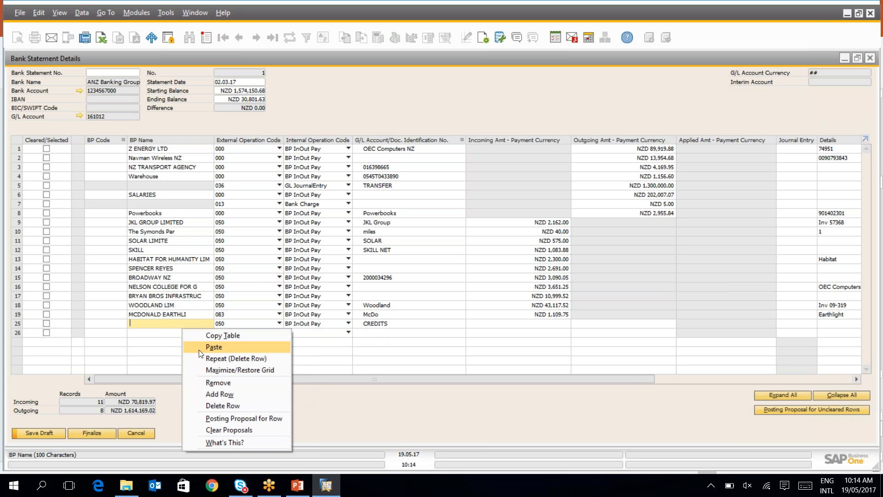
{"action": "left_click", "coordinate": [223, 405]}
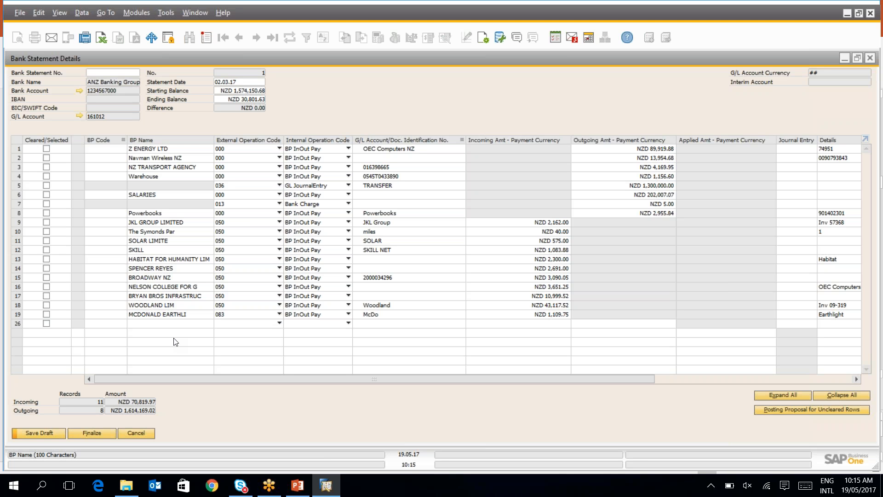
{"action": "left_click", "coordinate": [42, 435]}
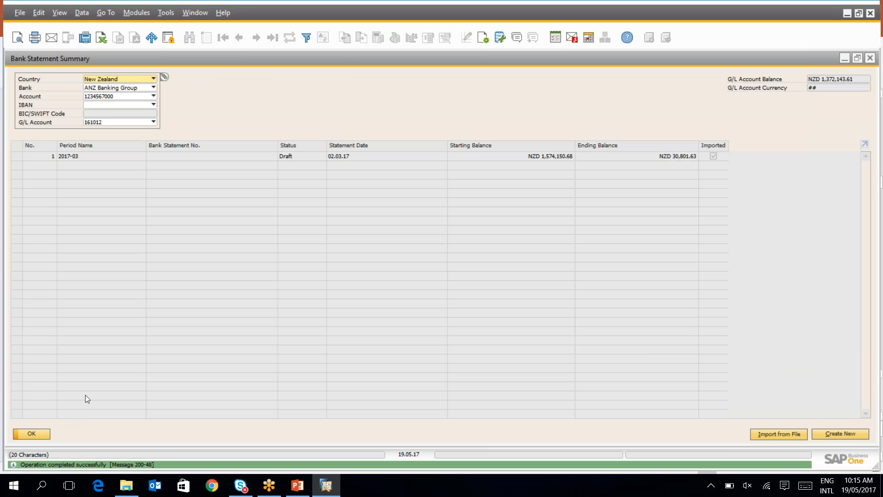
- Reopen the draft statement, generate posting proposals for its uncleared rows and collapse all rows
{"action": "double_click", "coordinate": [179, 158]}
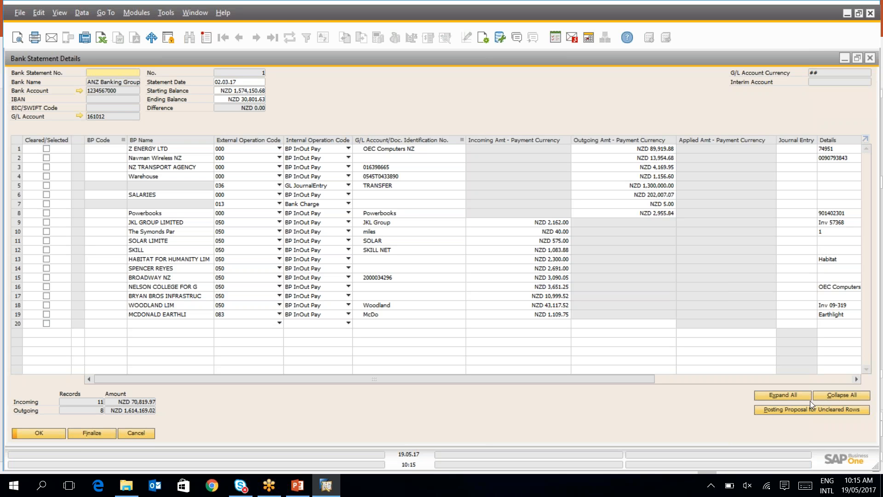
{"action": "left_click", "coordinate": [797, 408]}
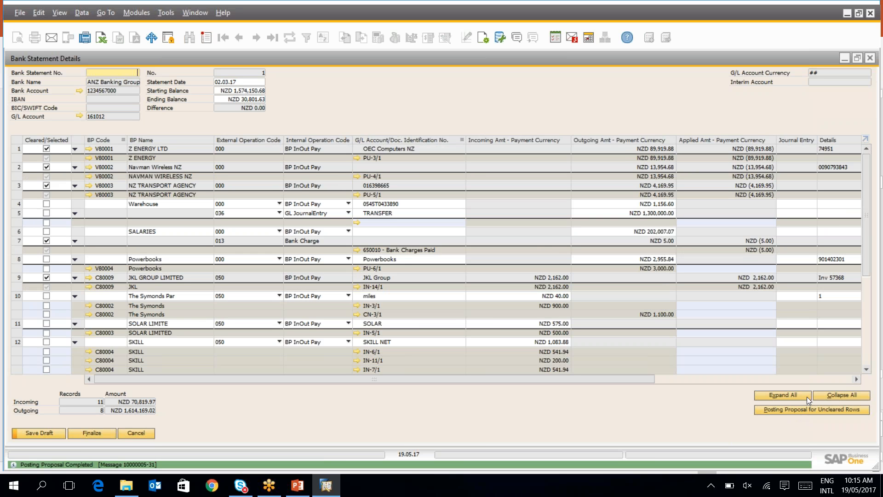
{"action": "left_click", "coordinate": [819, 394]}
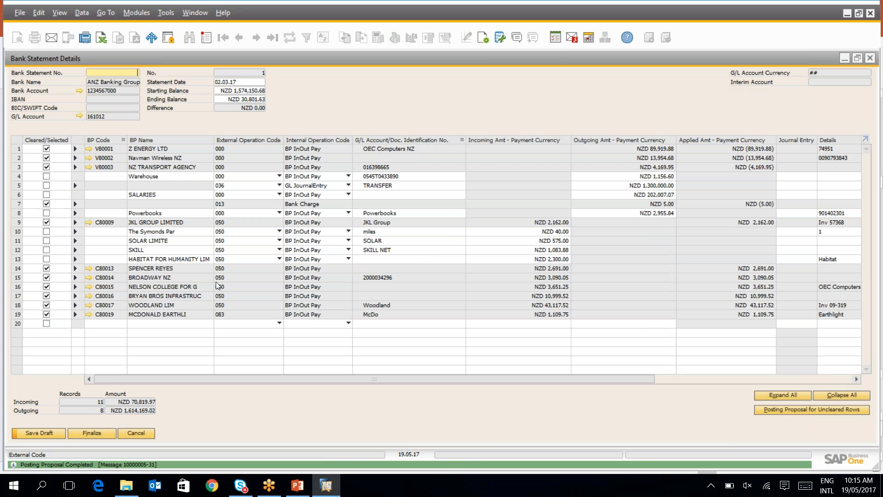
- Assign business partner V80006 Warehouse to row 4 and mark the row as cleared with a payment on account
{"action": "left_click", "coordinate": [17, 177]}
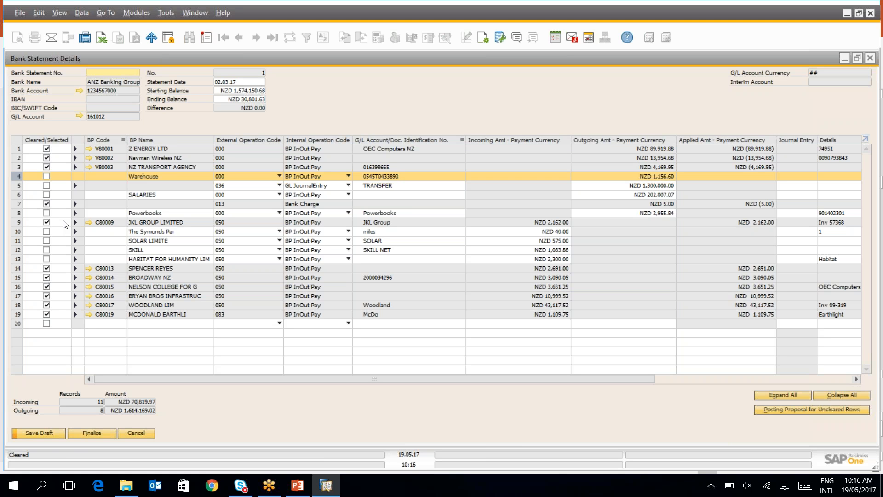
{"action": "left_click", "coordinate": [147, 176]}
{"action": "key", "text": "BackSpace"}
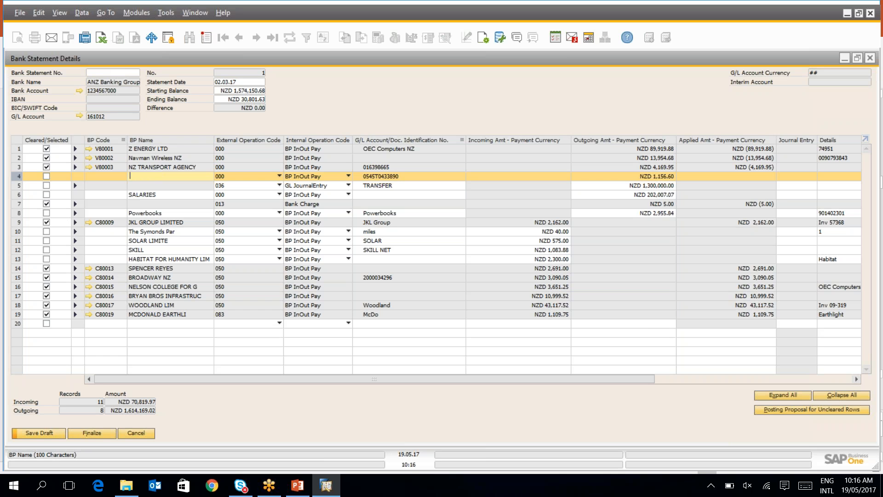
{"action": "left_click", "coordinate": [109, 175]}
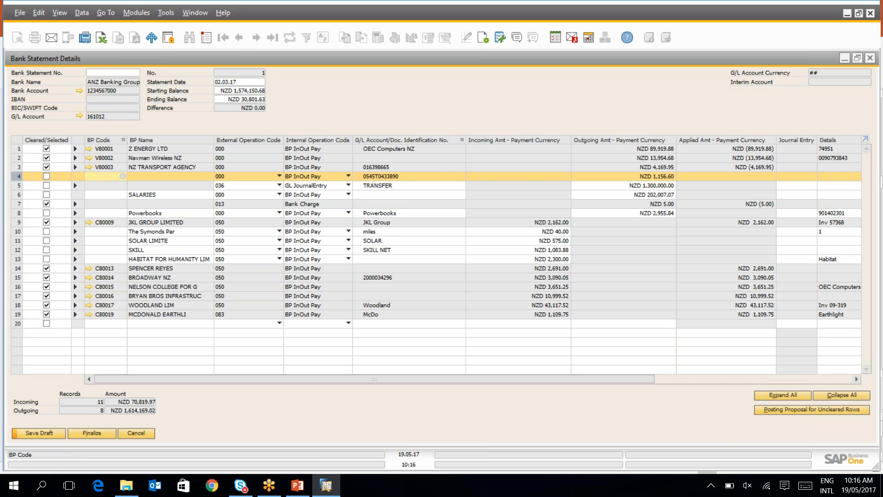
{"action": "key", "text": "Tab"}
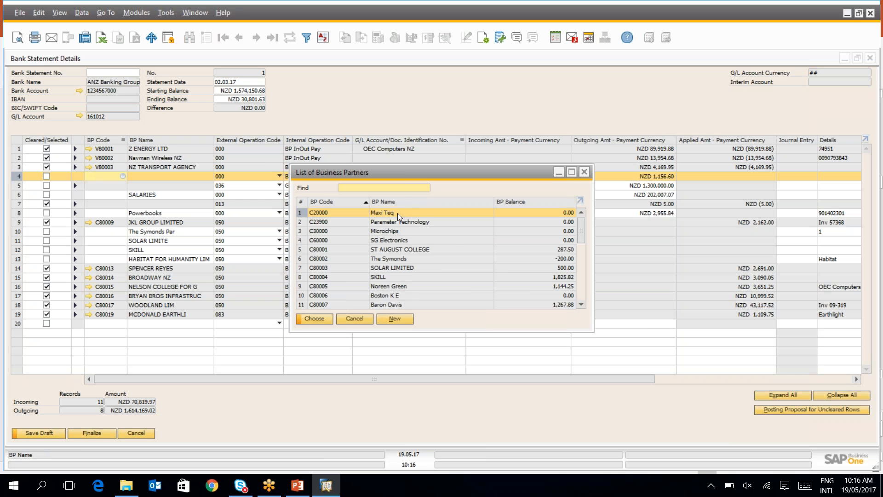
{"action": "double_click", "coordinate": [407, 203]}
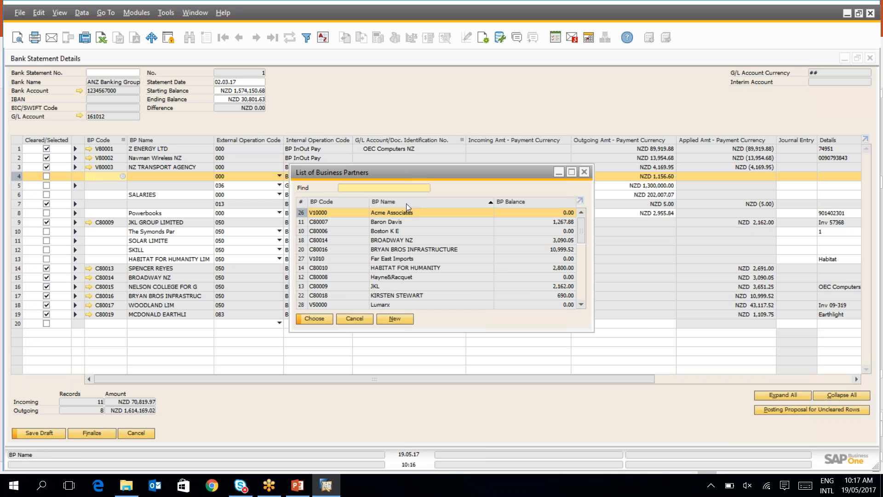
{"action": "type", "text": "Warehouse"}
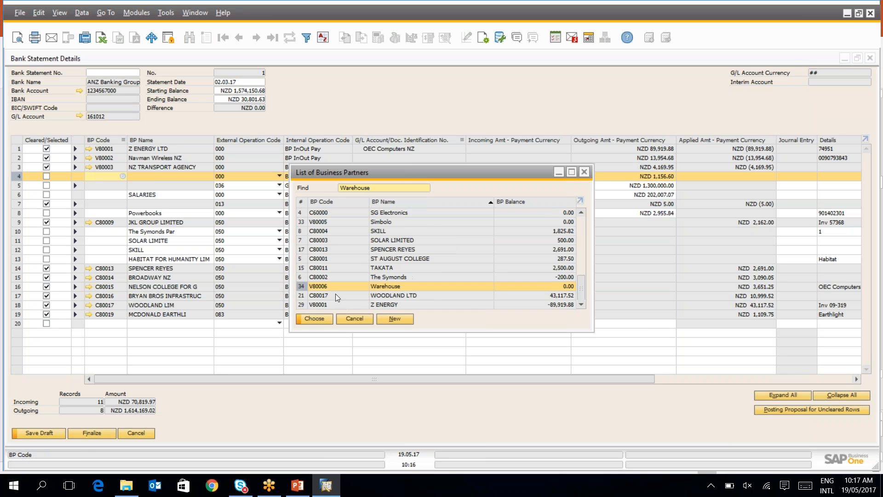
{"action": "left_click", "coordinate": [314, 318]}
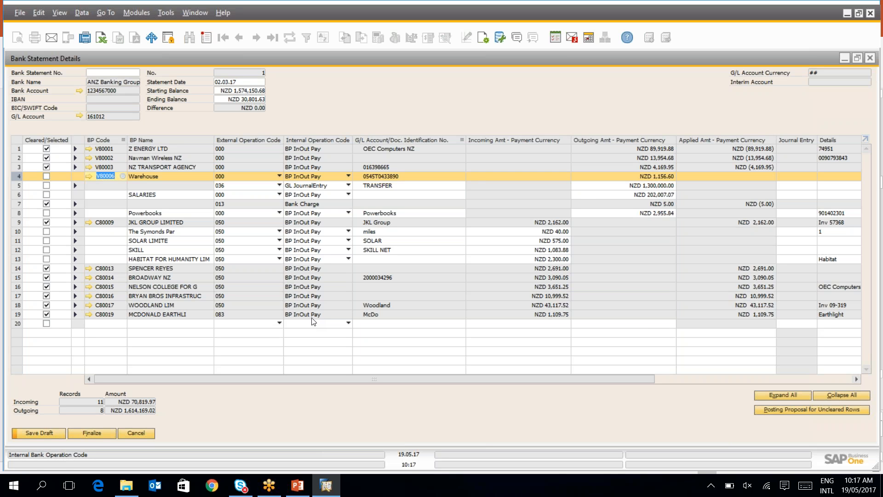
{"action": "left_click", "coordinate": [46, 176]}
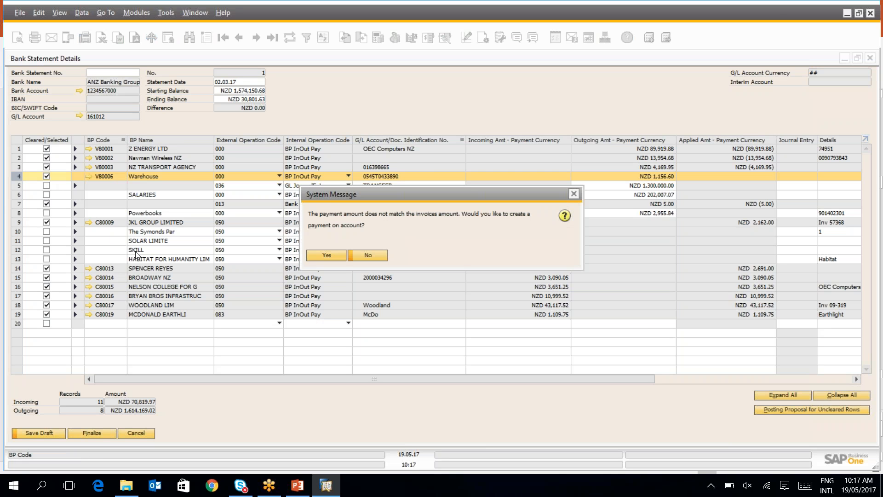
{"action": "left_click", "coordinate": [314, 255]}
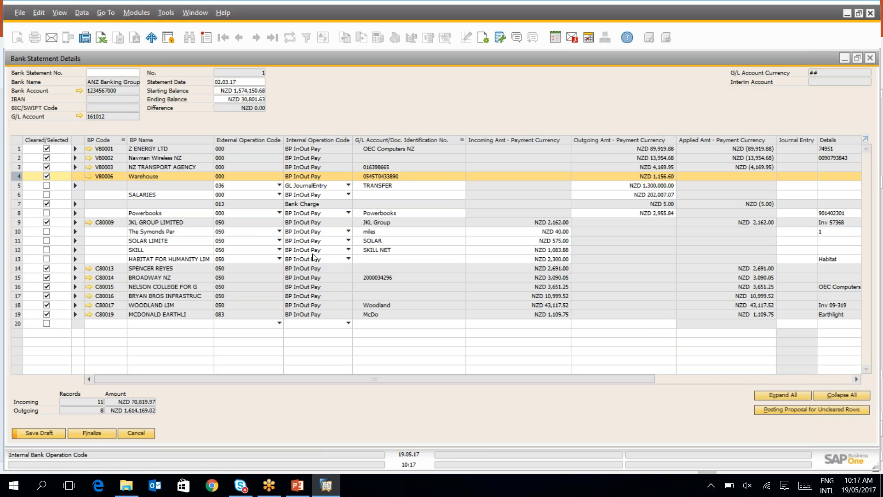
- Switch to PowerPoint, view slide 10 on Manual BSP Matching as a slide show, and return to SAP Business One
{"action": "left_click", "coordinate": [297, 485]}
{"action": "scroll", "coordinate": [216, 350], "scroll_direction": "down", "scroll_amount": 10}
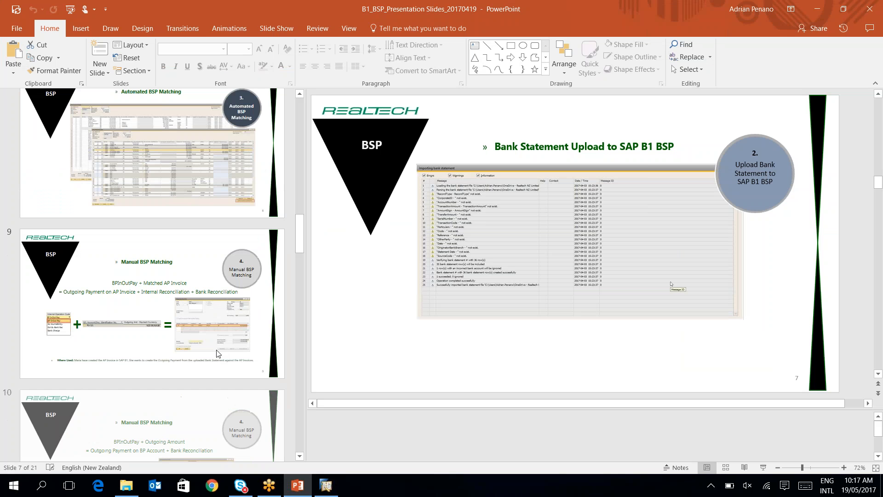
{"action": "left_click", "coordinate": [202, 250]}
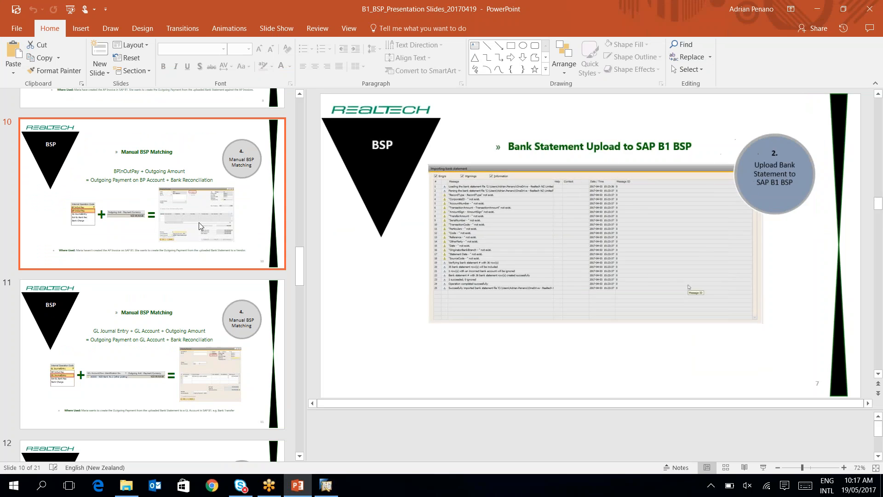
{"action": "left_click", "coordinate": [763, 467]}
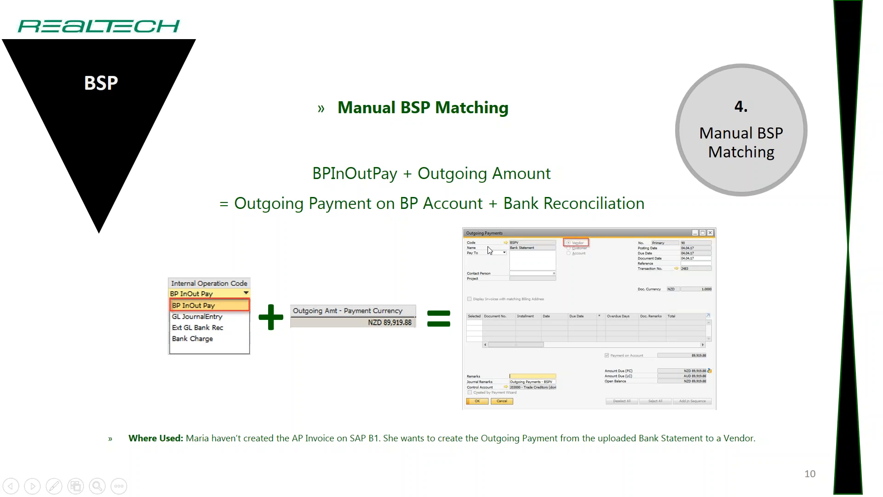
{"action": "key", "text": "Escape"}
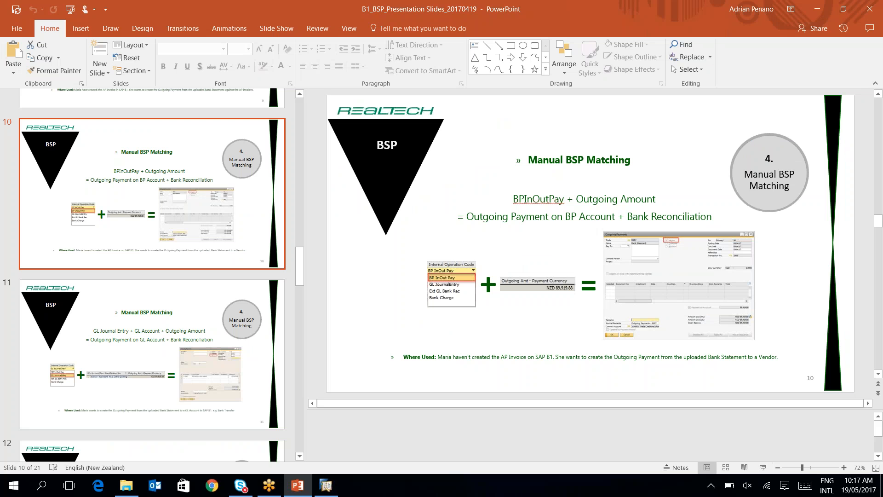
{"action": "left_click", "coordinate": [326, 486]}
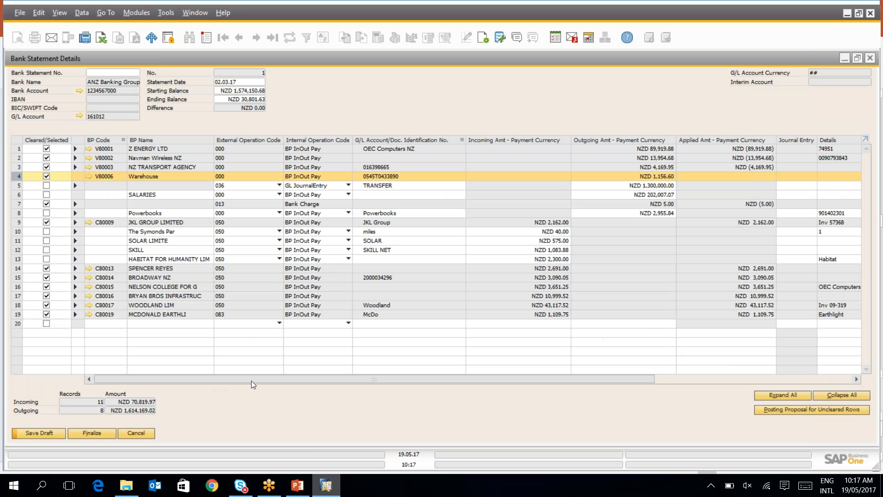
- Match the TRANSFER row to G/L account 161015 for its full amount, mark it as cleared and collapse it
{"action": "left_click", "coordinate": [17, 185]}
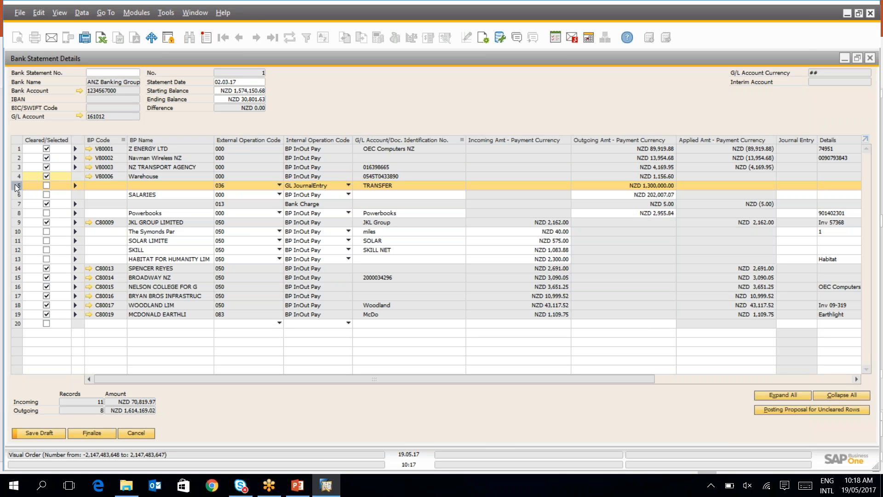
{"action": "left_click", "coordinate": [76, 185]}
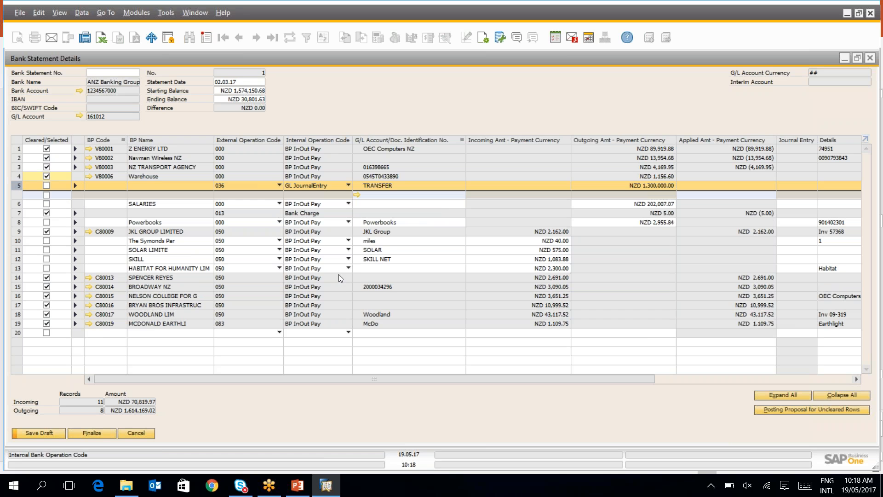
{"action": "left_click", "coordinate": [392, 194]}
{"action": "type", "text": "1"}
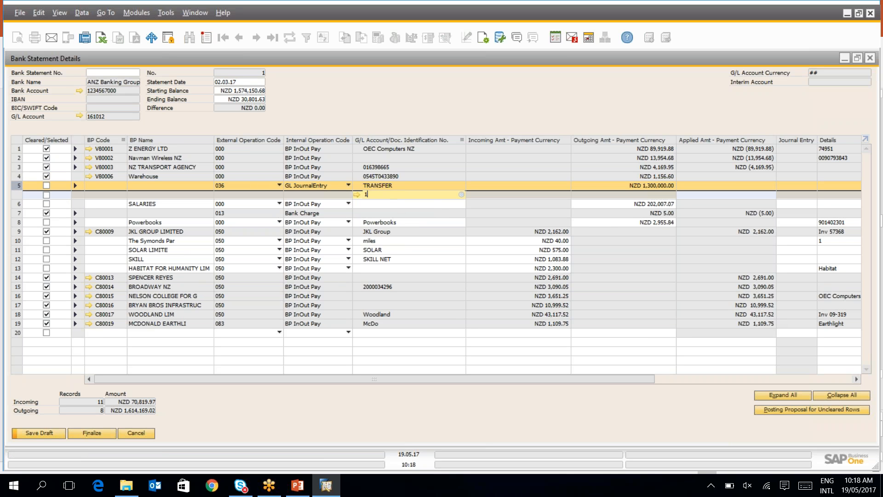
{"action": "type", "text": "61015"}
{"action": "left_click", "coordinate": [711, 196]}
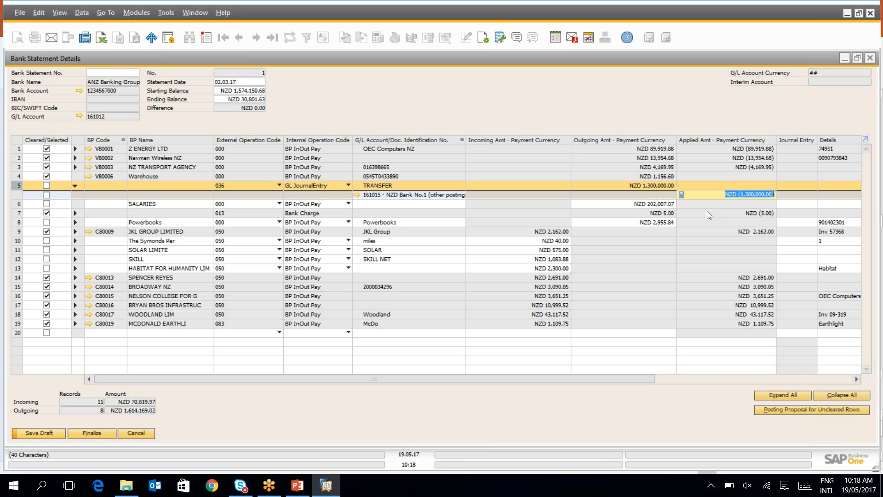
{"action": "key", "text": "Tab"}
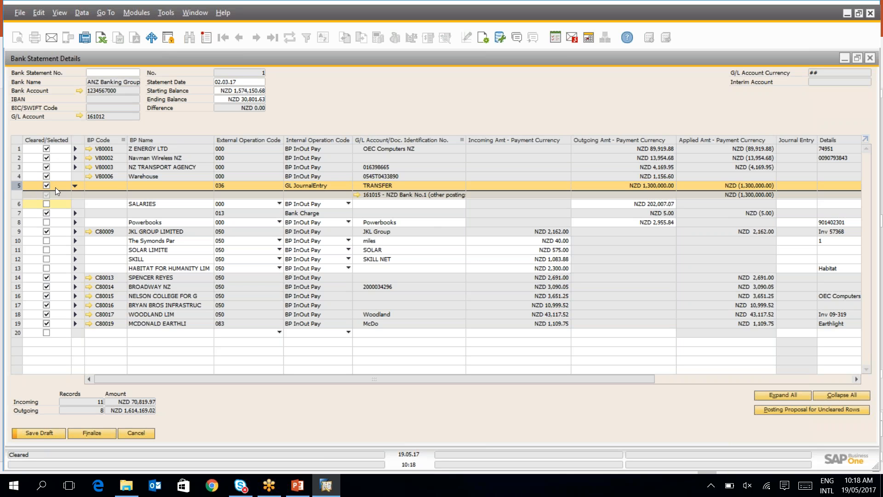
{"action": "left_click", "coordinate": [74, 186]}
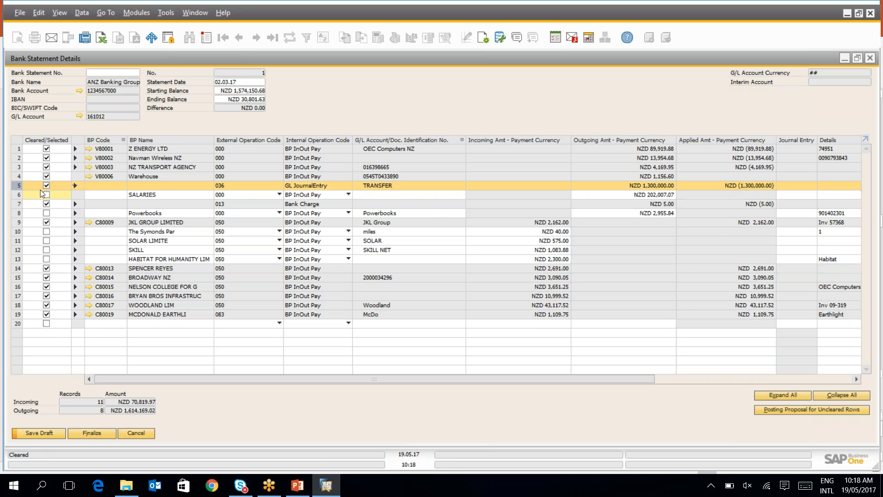
- Set the SALARIES row's internal operation code to Ext GL Bank Rec, clear it against journal entry JE 35/0 and collapse it
{"action": "left_click", "coordinate": [18, 195]}
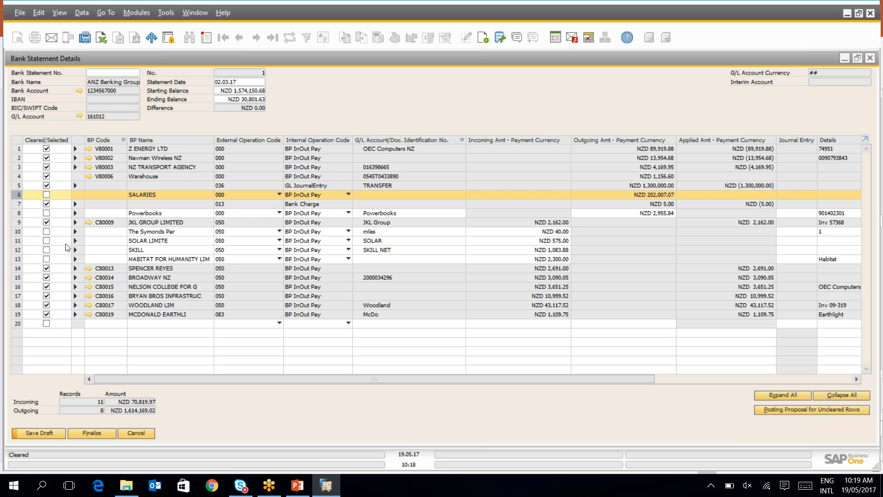
{"action": "left_click", "coordinate": [332, 195]}
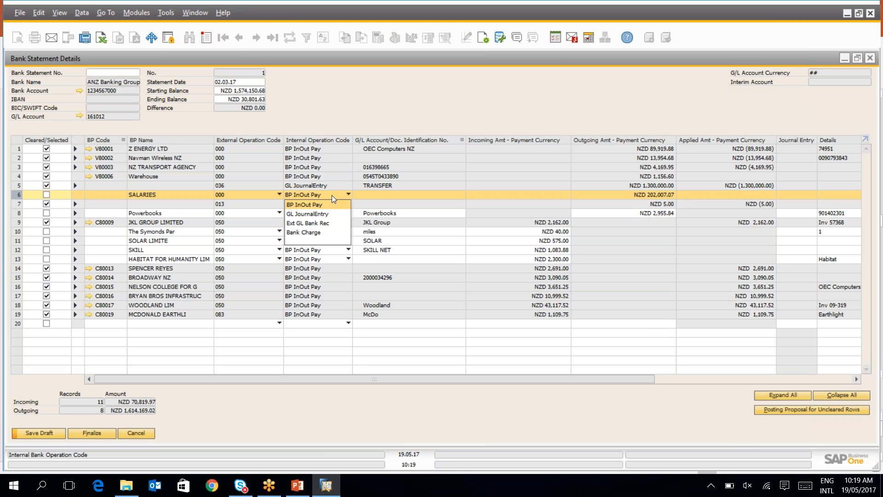
{"action": "left_click", "coordinate": [324, 222]}
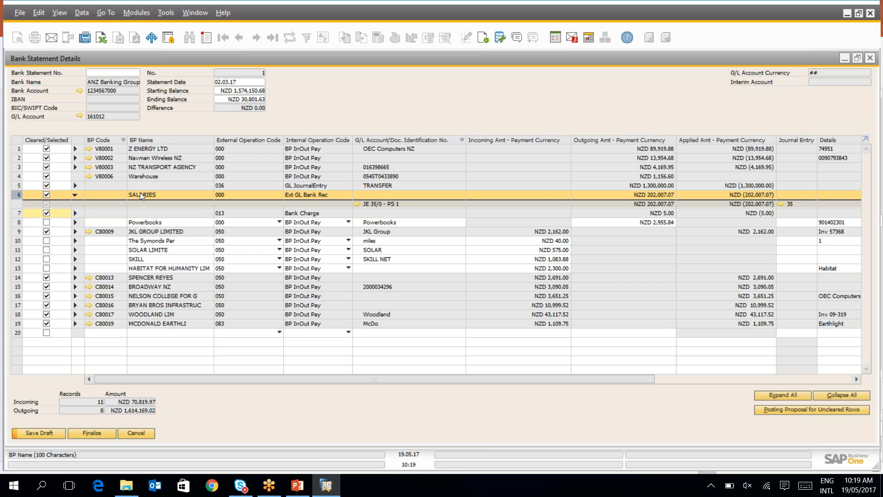
{"action": "left_click", "coordinate": [75, 195]}
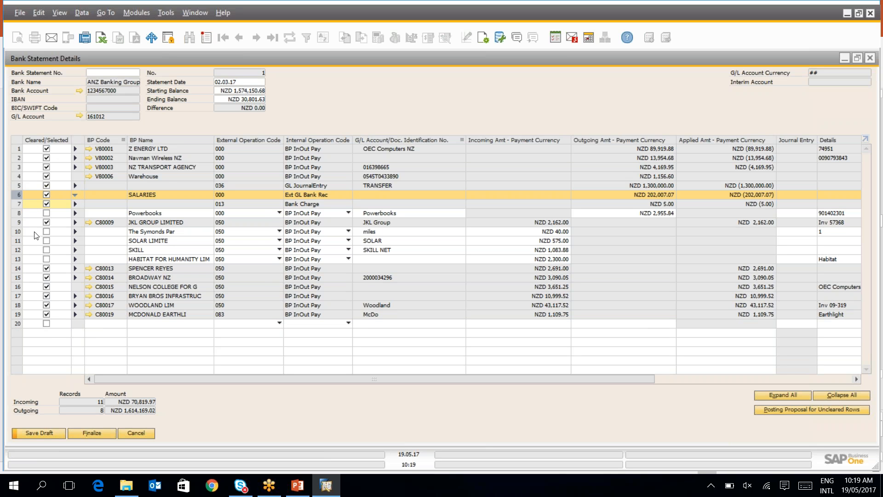
- Apply the Powerbooks row's full NZD 2,955.84 to invoice PU-6/1 as a partial payment, clearing the row, and collapse it
{"action": "left_click", "coordinate": [19, 213]}
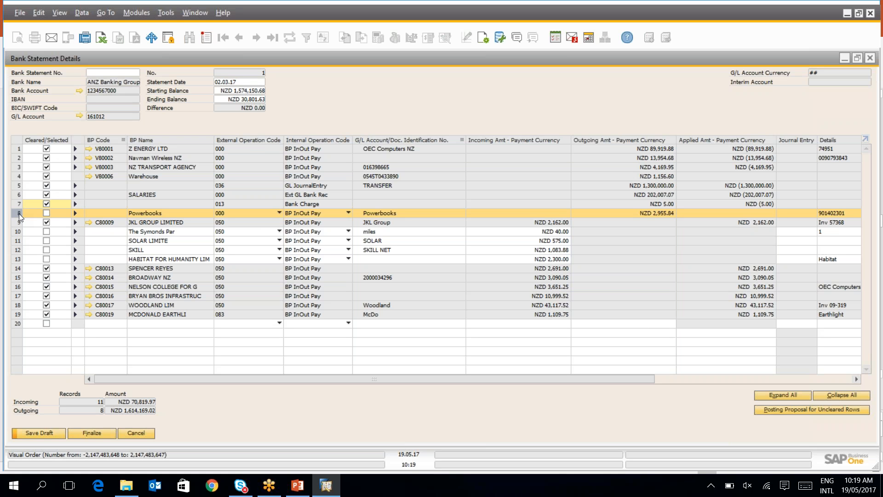
{"action": "left_click", "coordinate": [74, 213]}
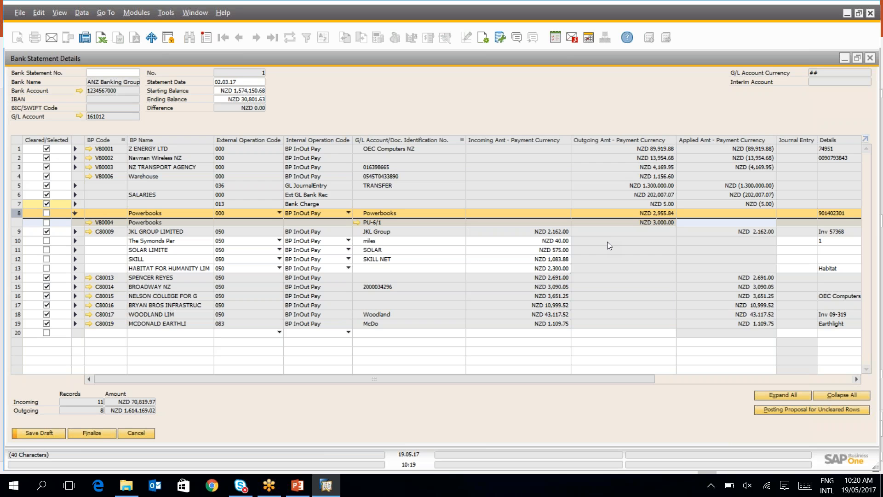
{"action": "left_click", "coordinate": [654, 213]}
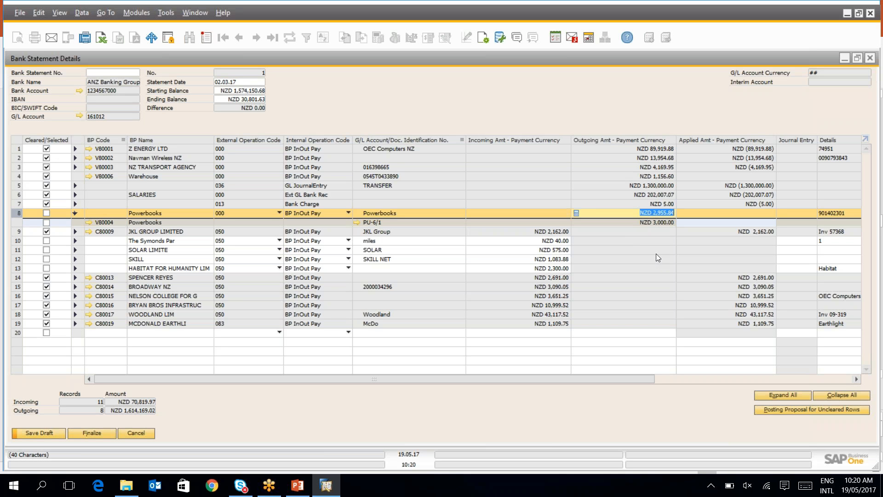
{"action": "left_click", "coordinate": [732, 221]}
{"action": "key", "text": "ctrl+b"}
{"action": "key", "text": "Tab"}
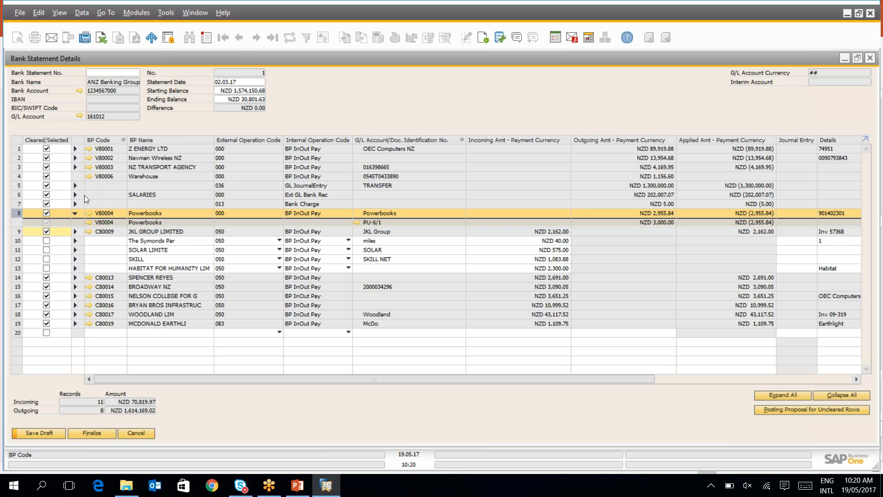
{"action": "left_click", "coordinate": [47, 222]}
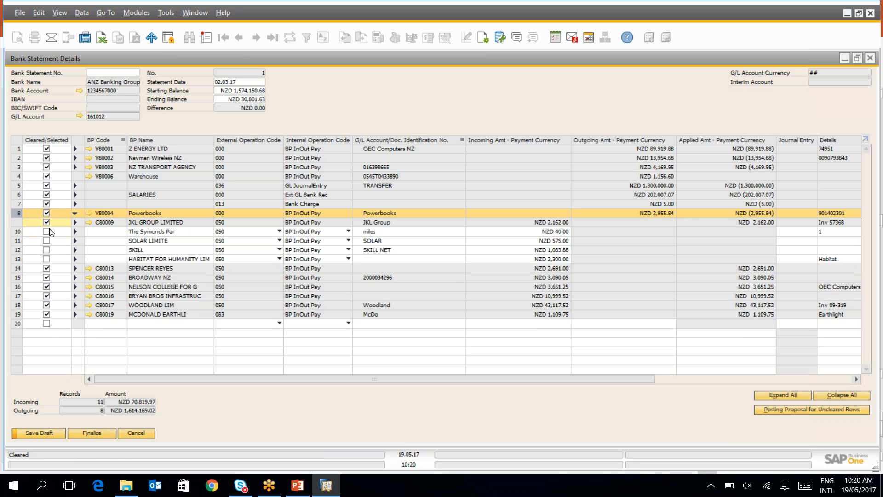
- Apply The Symonds Par row's full NZD 40.00 to invoice IN-3/1, clearing the row, and collapse it
{"action": "left_click", "coordinate": [17, 232]}
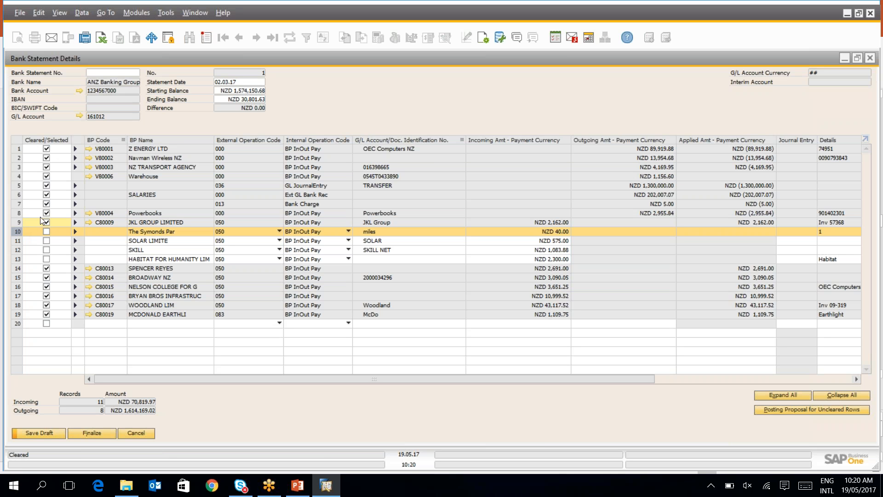
{"action": "left_click", "coordinate": [75, 233]}
{"action": "left_click", "coordinate": [552, 232]}
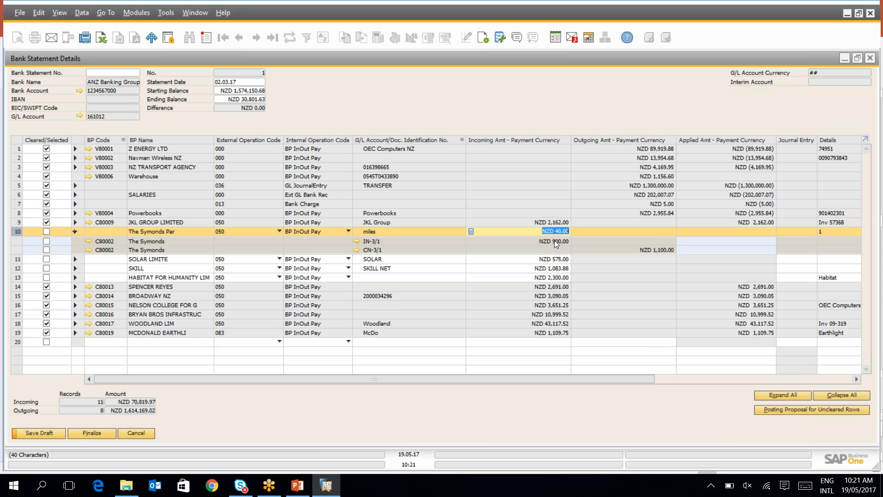
{"action": "left_click", "coordinate": [686, 241]}
{"action": "key", "text": "ctrl+b"}
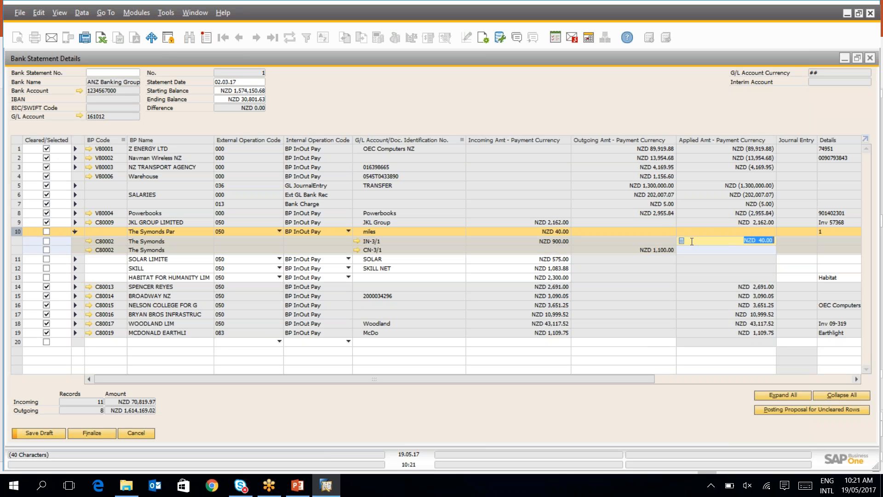
{"action": "key", "text": "Tab"}
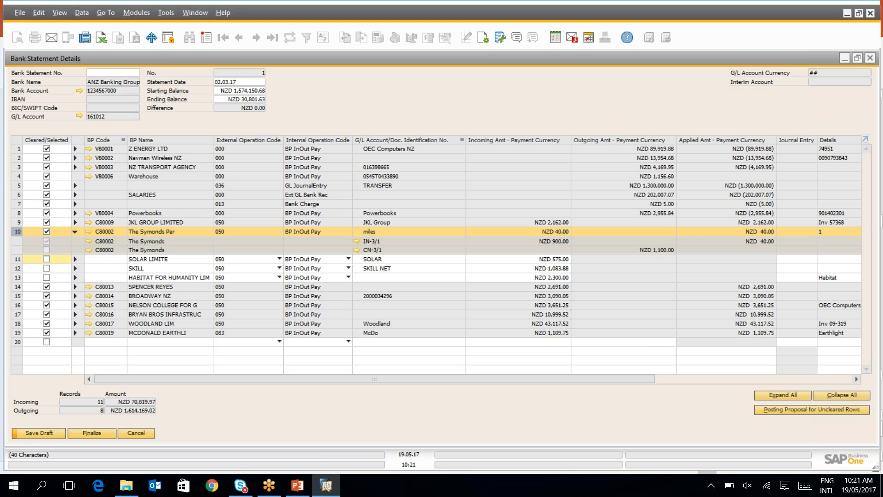
{"action": "left_click", "coordinate": [76, 232]}
- Apply NZD 500.00 of the SOLAR row to invoice IN-5/1, clear the row with a payment on account, and collapse it
{"action": "left_click", "coordinate": [21, 241]}
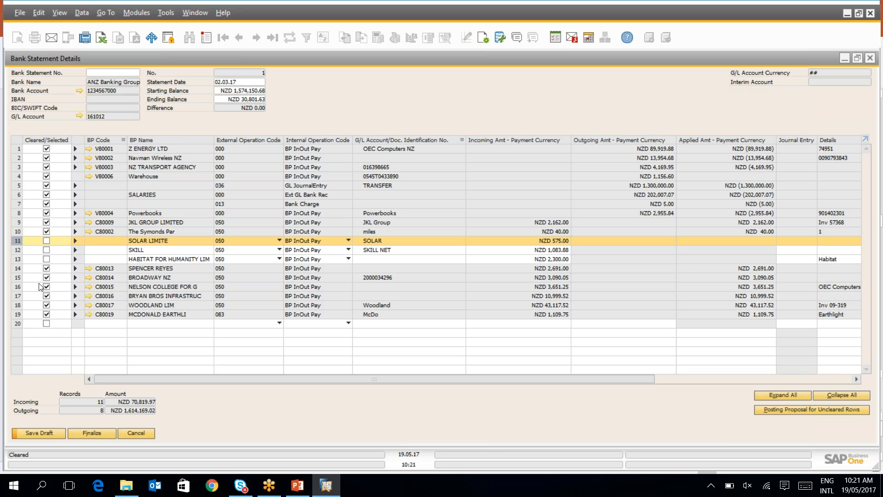
{"action": "left_click", "coordinate": [75, 240]}
{"action": "left_click", "coordinate": [533, 241]}
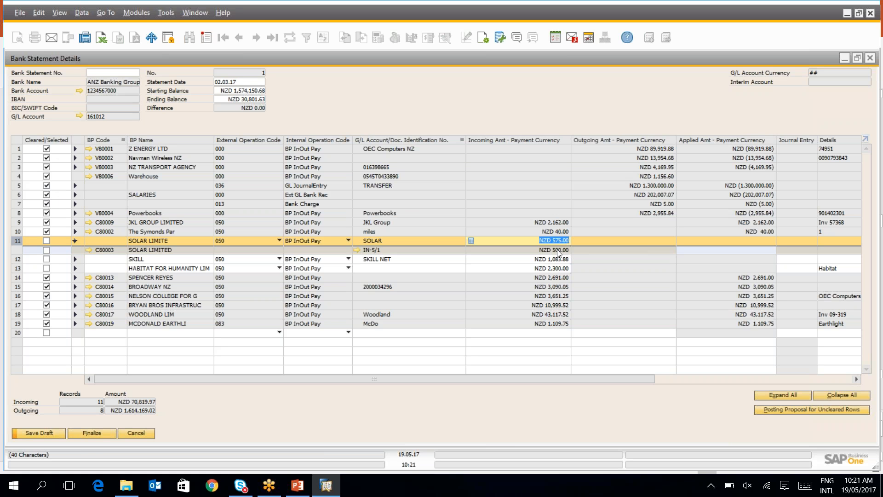
{"action": "left_click", "coordinate": [703, 250]}
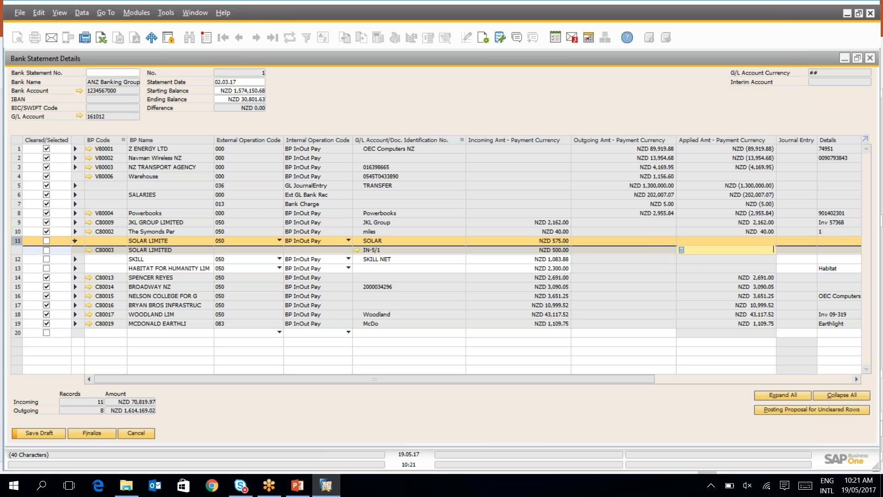
{"action": "key", "text": "Tab"}
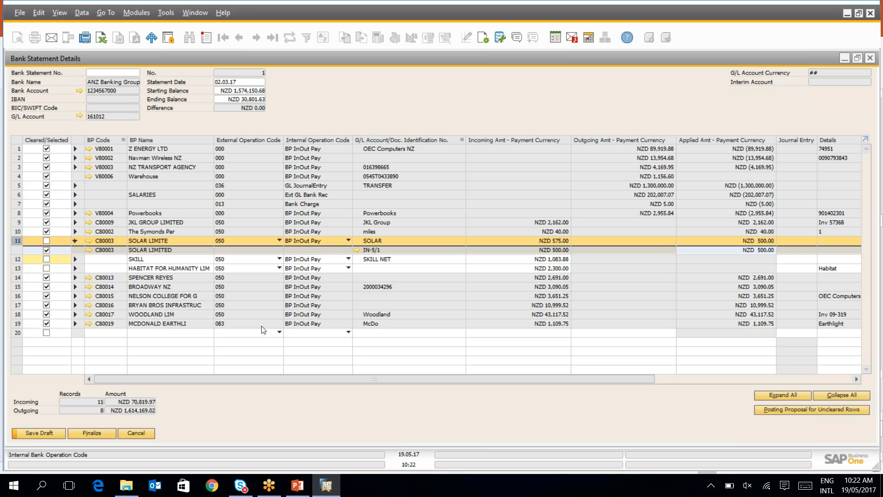
{"action": "left_click", "coordinate": [46, 240]}
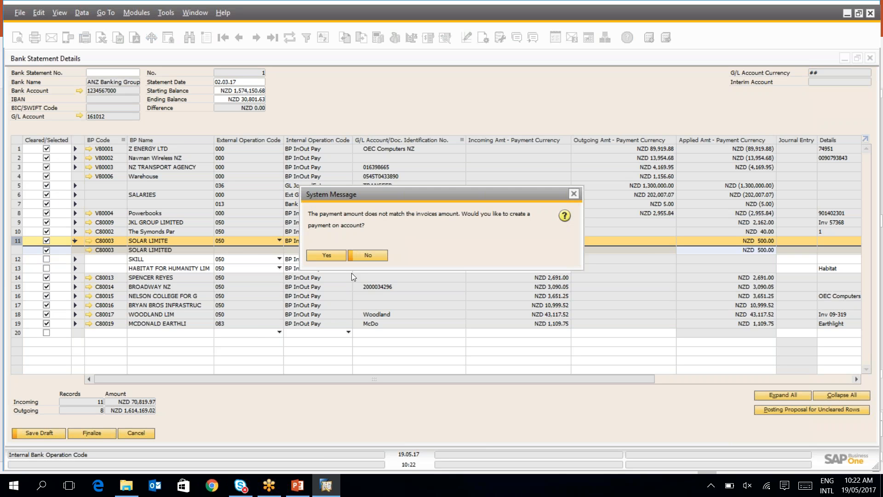
{"action": "left_click", "coordinate": [331, 255]}
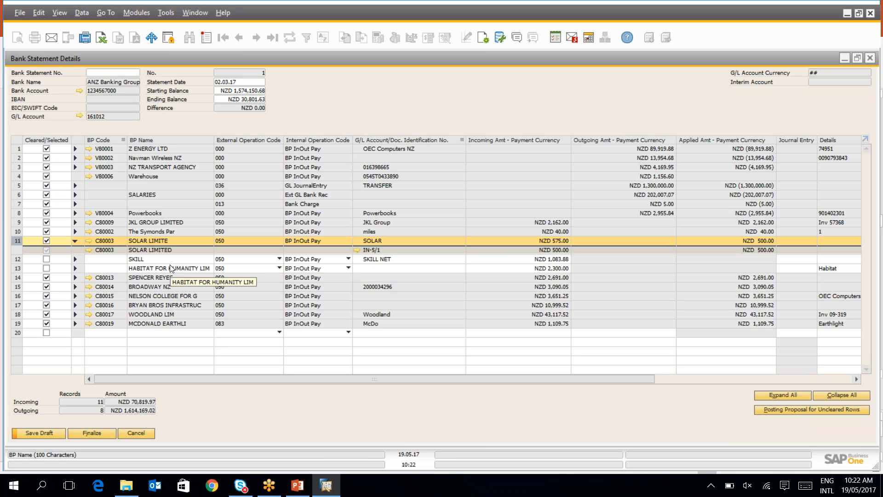
{"action": "left_click", "coordinate": [74, 241]}
- Match the SKILL row to invoices IN-6/1 and IN-7/1, clearing its full amount, and collapse it
{"action": "left_click", "coordinate": [30, 252]}
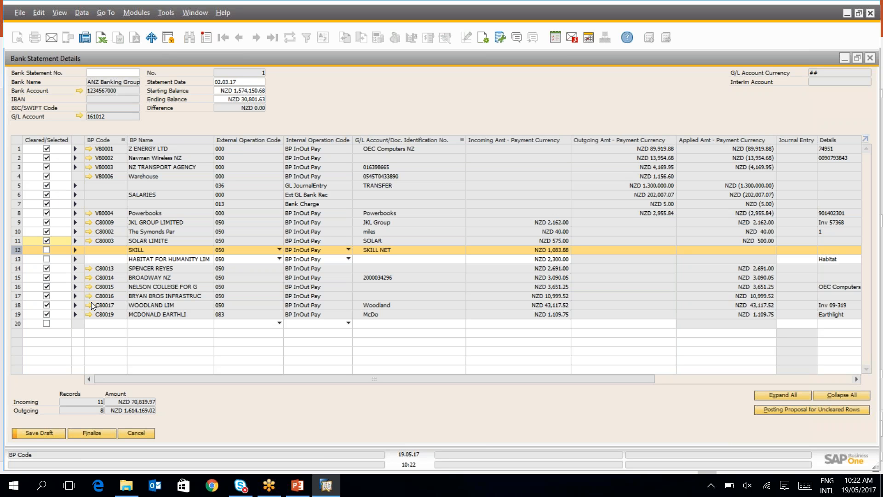
{"action": "left_click", "coordinate": [75, 250]}
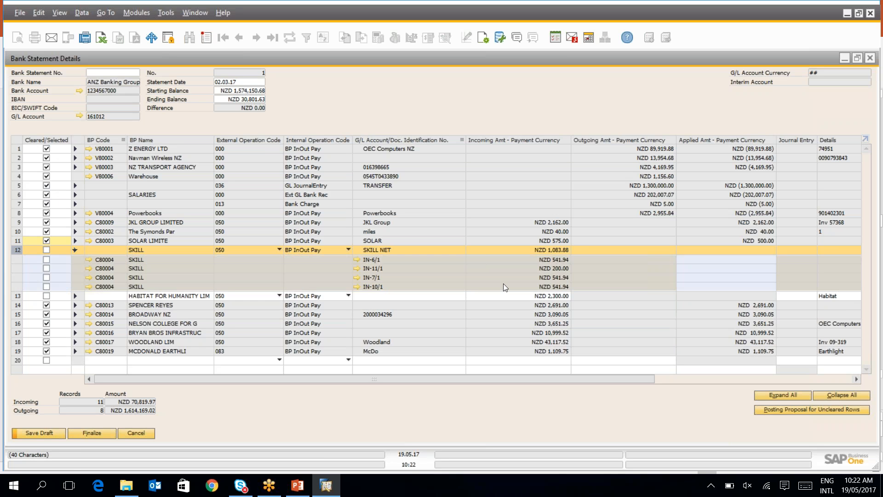
{"action": "left_click", "coordinate": [554, 249]}
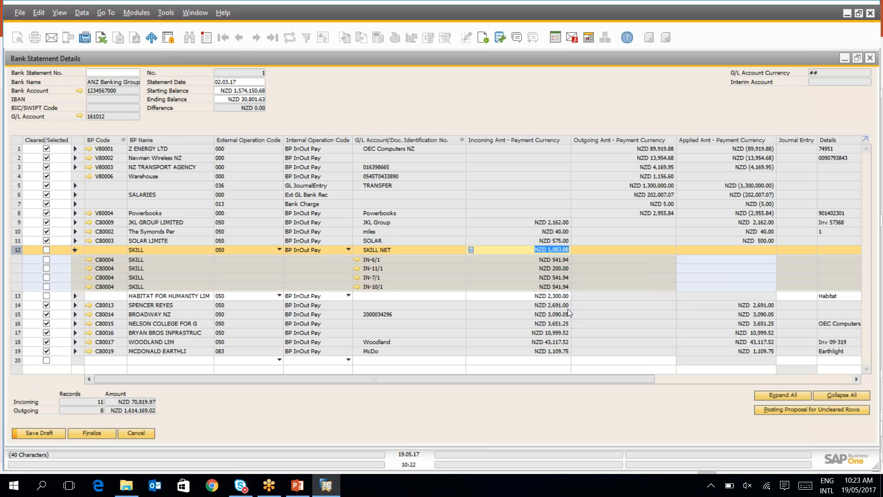
{"action": "left_click", "coordinate": [46, 261]}
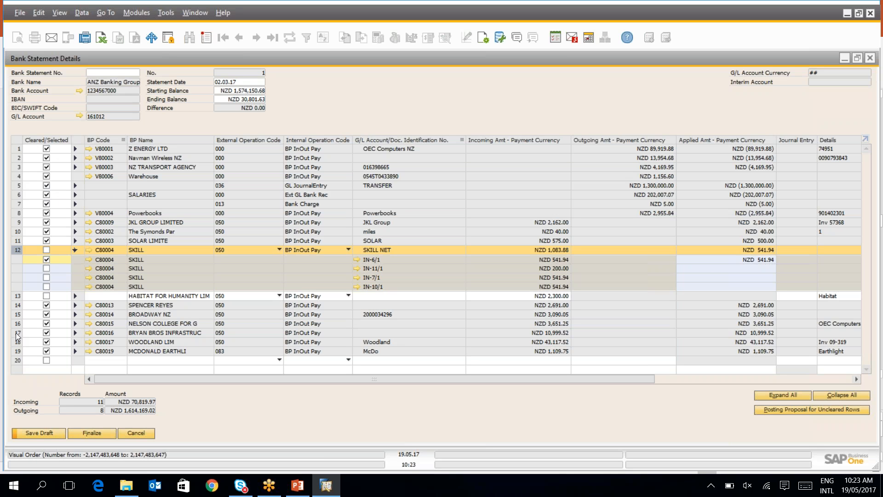
{"action": "left_click", "coordinate": [46, 277]}
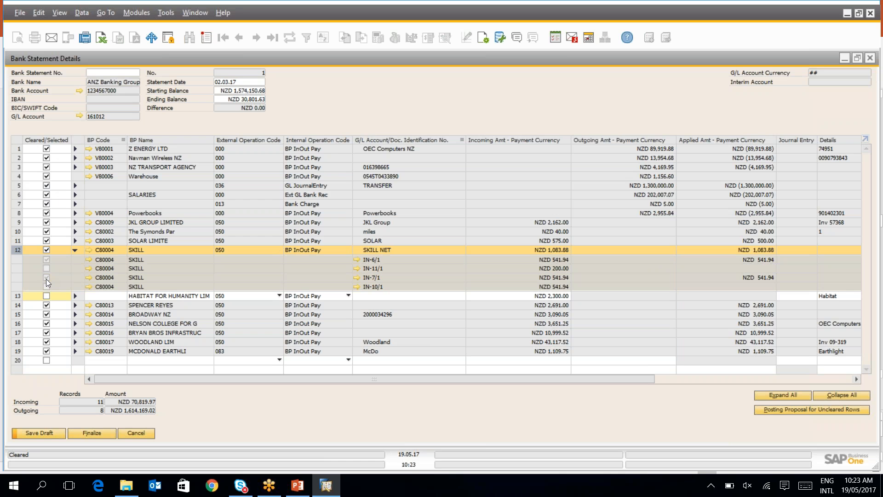
{"action": "left_click", "coordinate": [75, 249]}
- Match the HABITAT FOR HUMANITY row to invoice IN-15/1 and credit note CN-4/1 in its expanded row details, then collapse it
{"action": "left_click", "coordinate": [17, 259]}
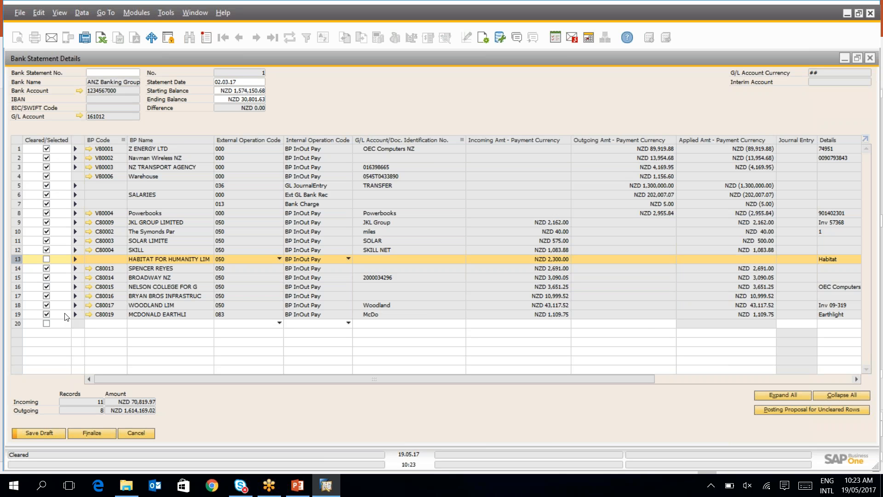
{"action": "left_click", "coordinate": [535, 258]}
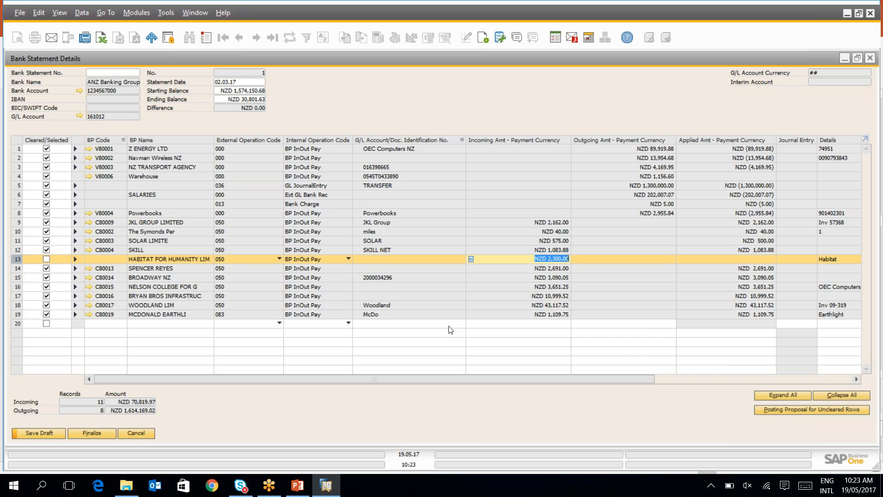
{"action": "double_click", "coordinate": [17, 261]}
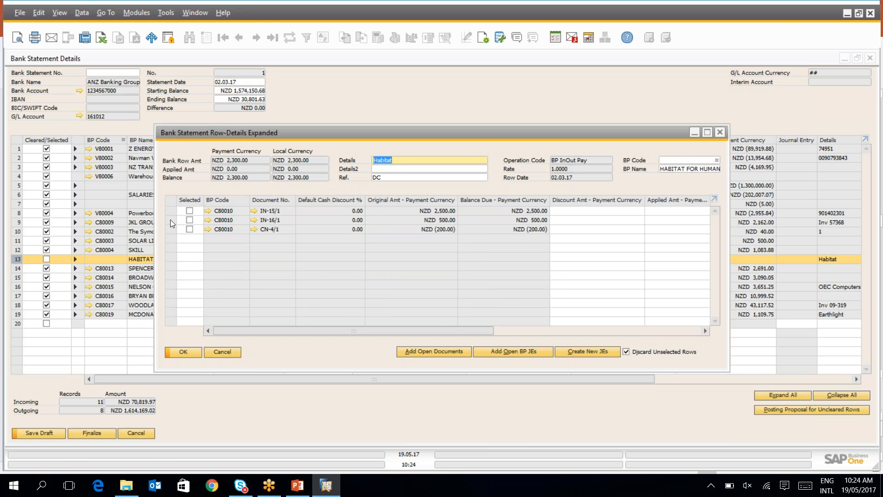
{"action": "left_click", "coordinate": [190, 211]}
{"action": "left_click", "coordinate": [189, 229]}
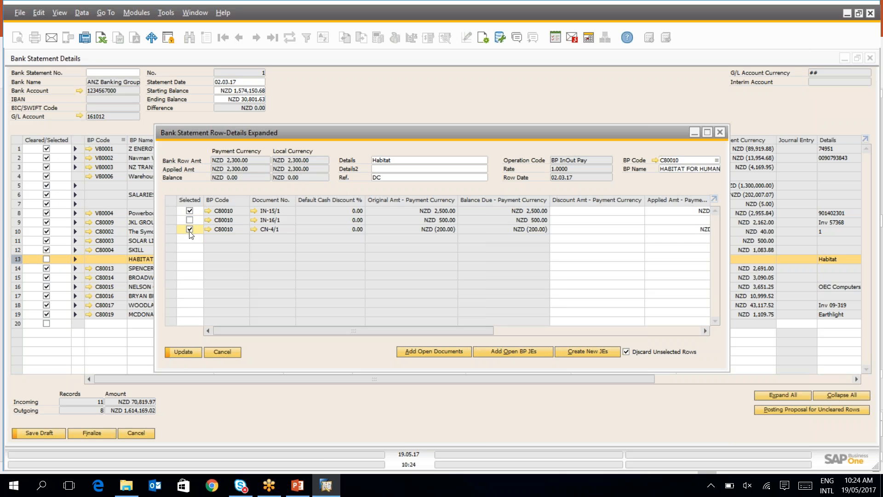
{"action": "left_click", "coordinate": [188, 352]}
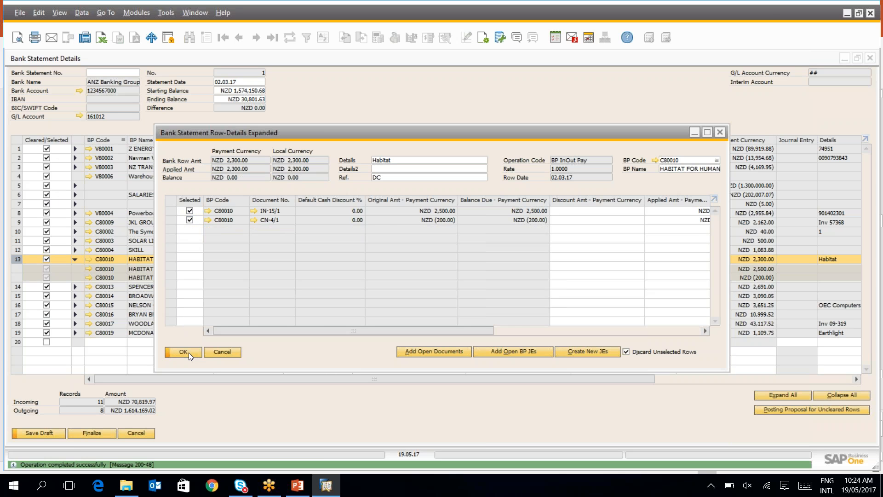
{"action": "left_click", "coordinate": [188, 352]}
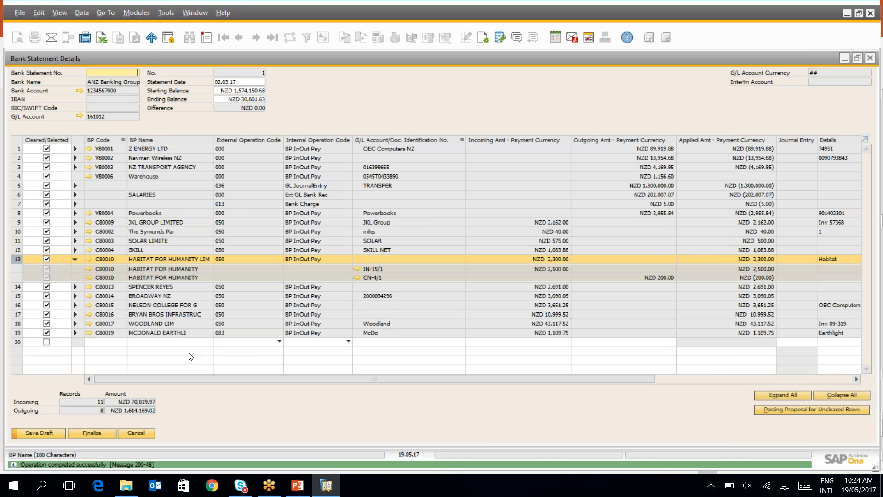
{"action": "left_click", "coordinate": [75, 259]}
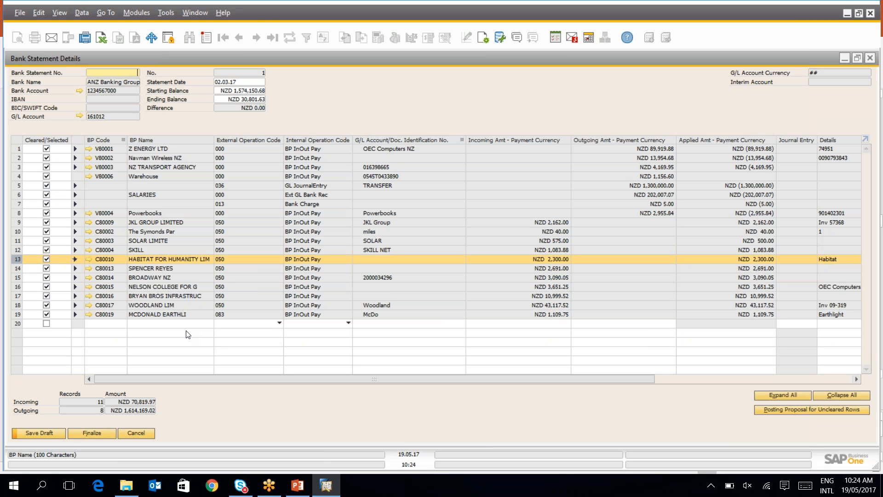
- Save the bank statement as a draft and reopen it from the statement summary
{"action": "left_click", "coordinate": [42, 434]}
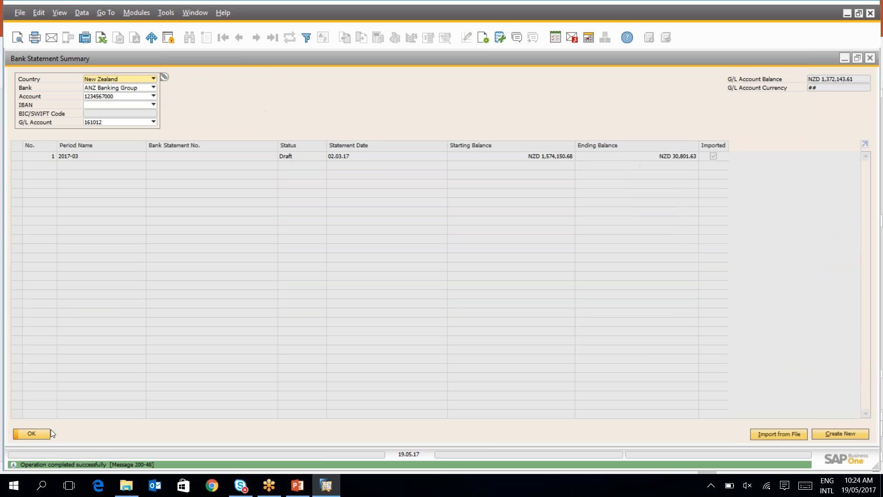
{"action": "double_click", "coordinate": [236, 156]}
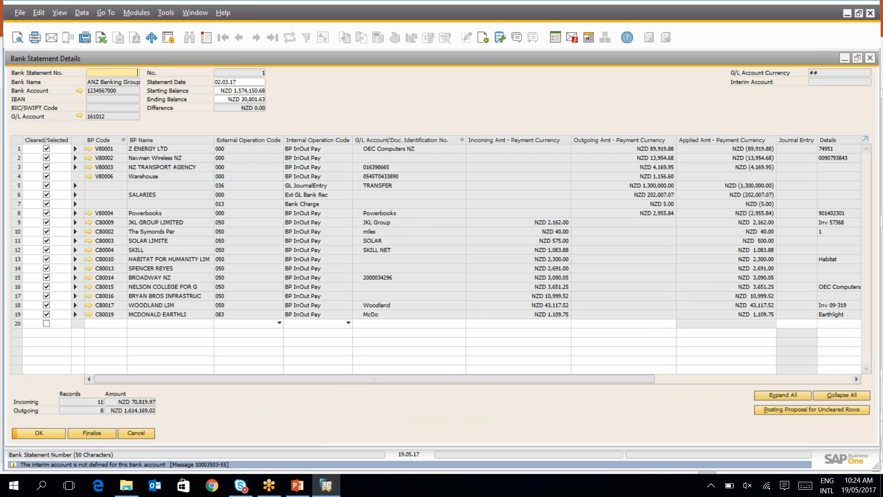
- Finalize the bank statement and reopen the finalized statement from the summary
{"action": "left_click", "coordinate": [92, 433]}
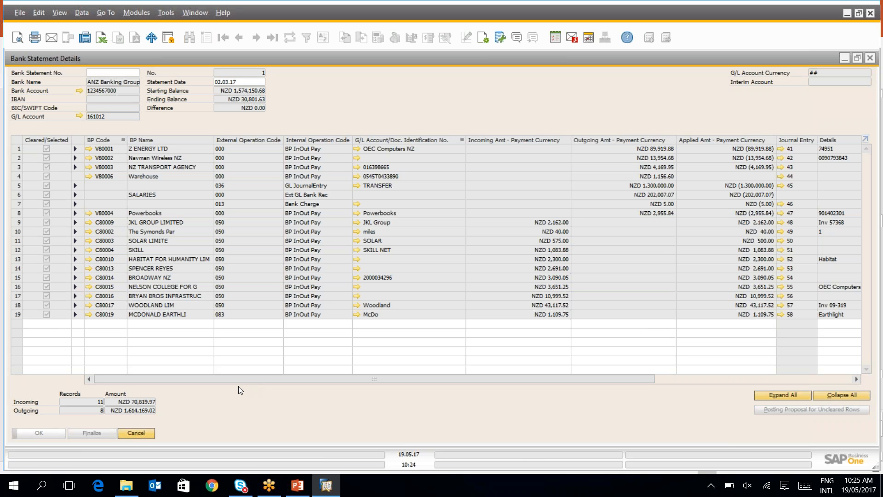
{"action": "left_click", "coordinate": [140, 432]}
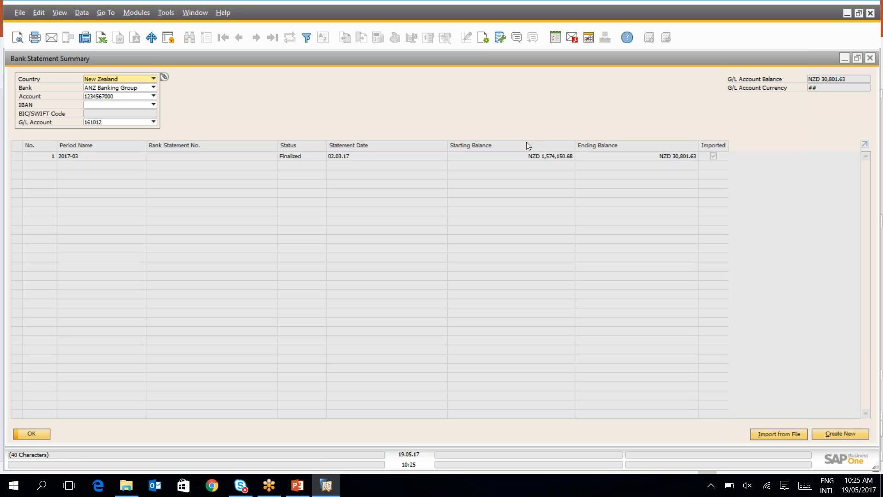
{"action": "double_click", "coordinate": [426, 159]}
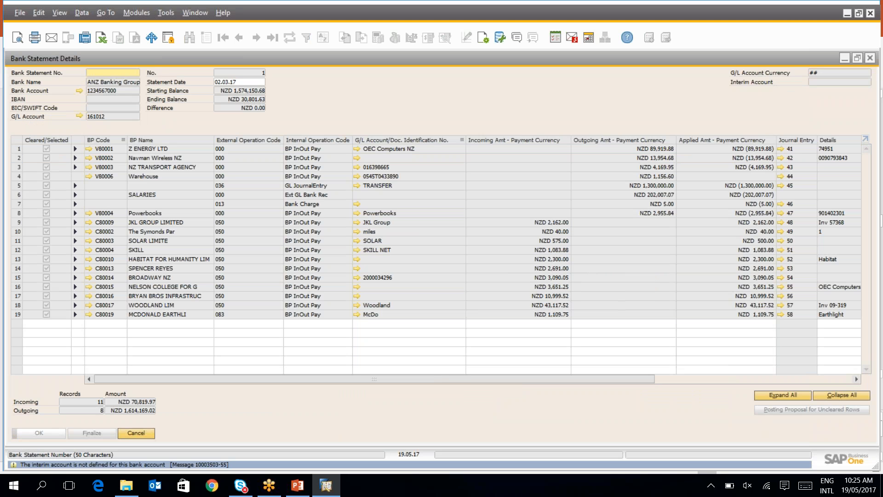